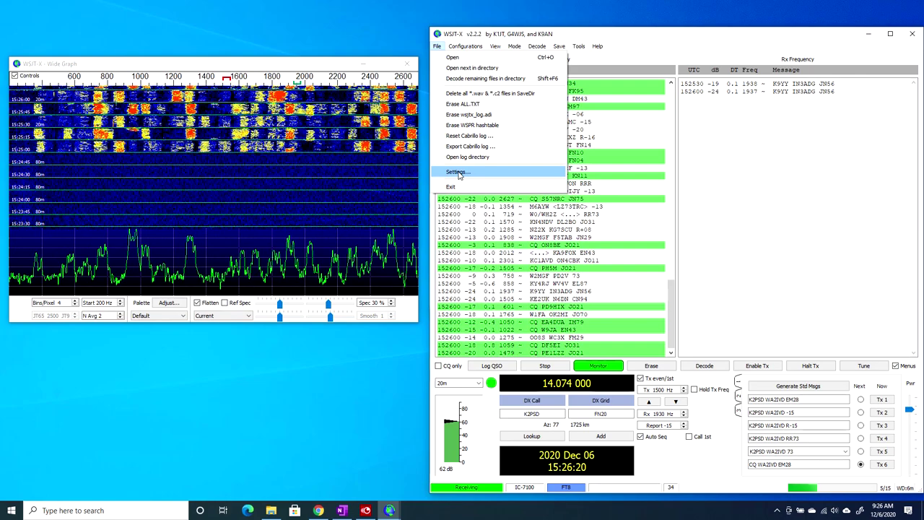
# - Open the WSJT-X program settings
pyautogui.click(457, 176)
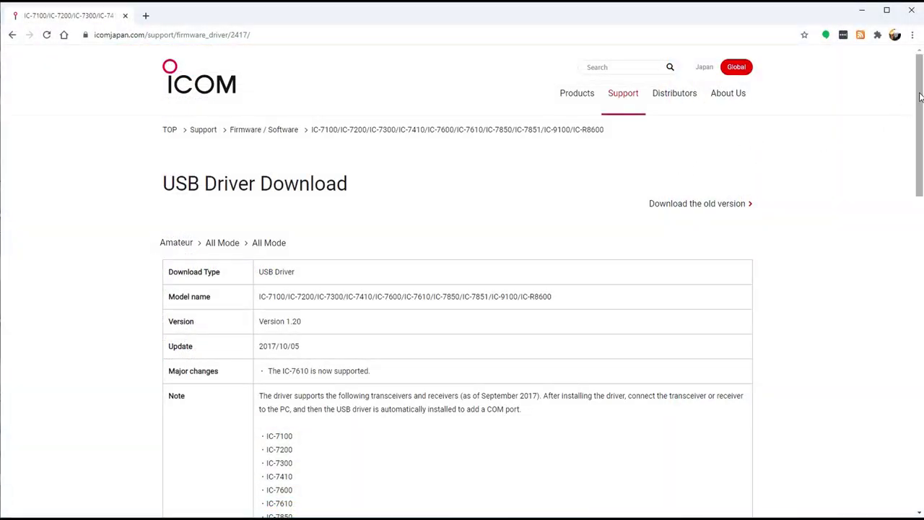
# - On Icom's USB Driver Download page in the browser, read and accept the download terms and start the download
pyautogui.moveTo(919, 97); pyautogui.dragTo(912, 302)
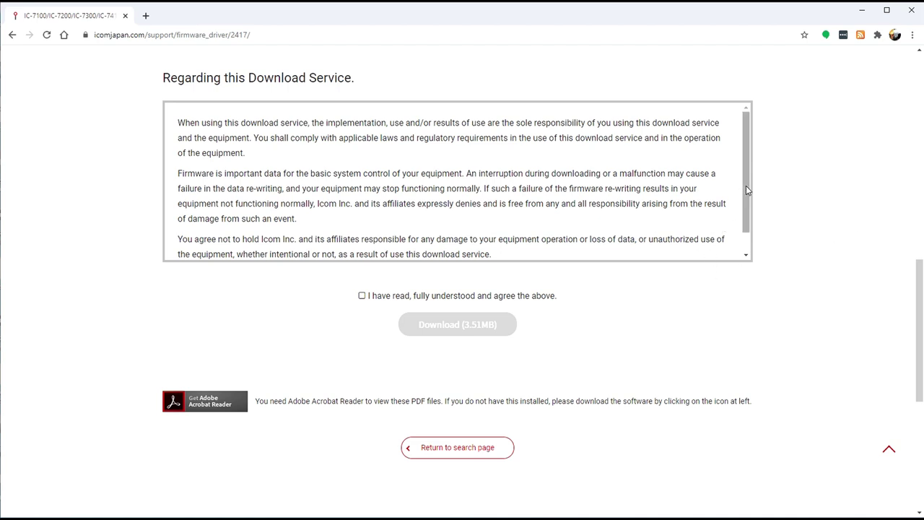
pyautogui.moveTo(747, 186); pyautogui.dragTo(748, 217)
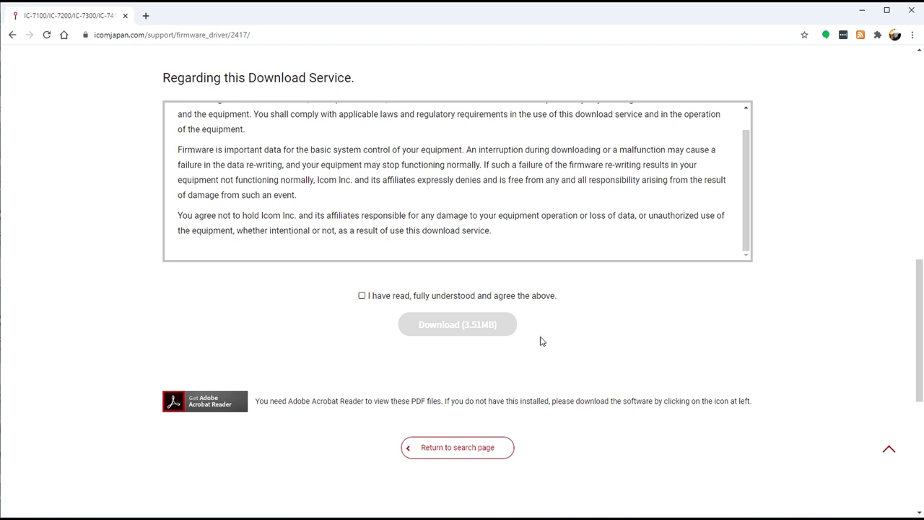
pyautogui.click(362, 297)
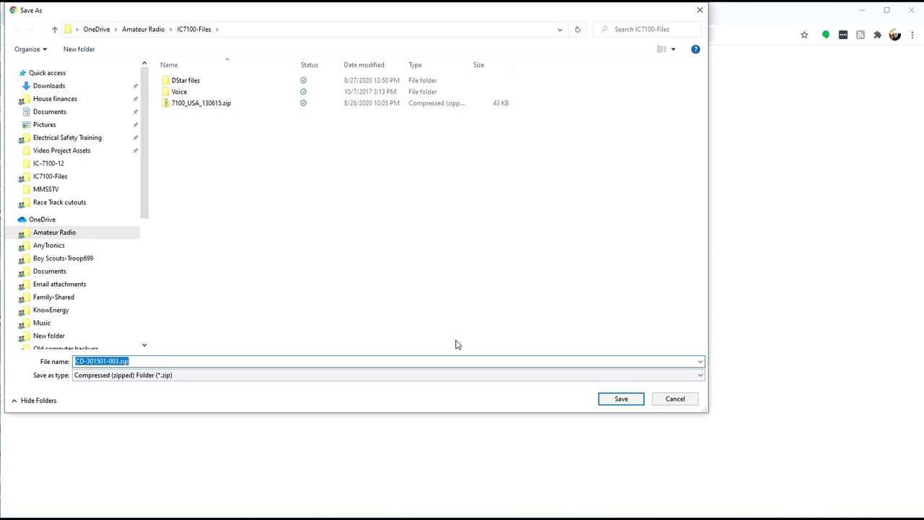
# - Save CD-301501-003.zip in the IC7100 Drivers folder under Downloads, replacing the existing file
pyautogui.click(72, 86)
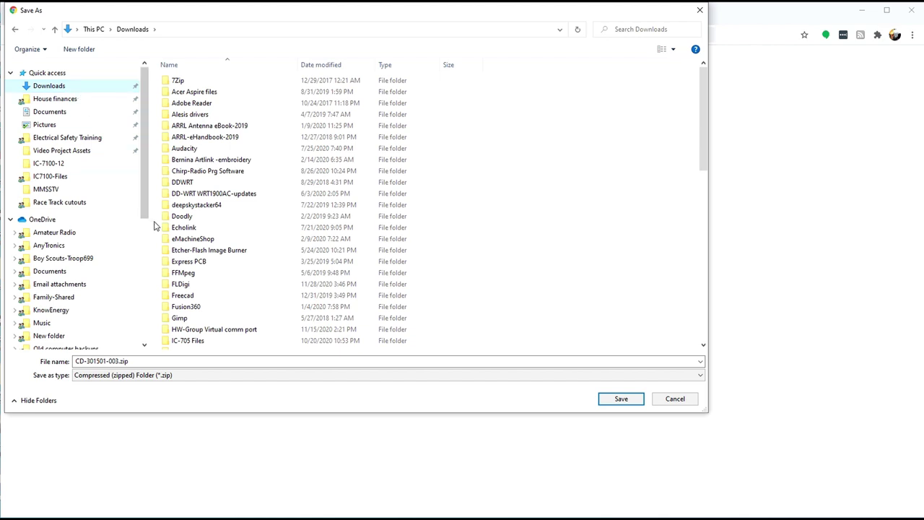
pyautogui.scroll(-4, 183, 242)
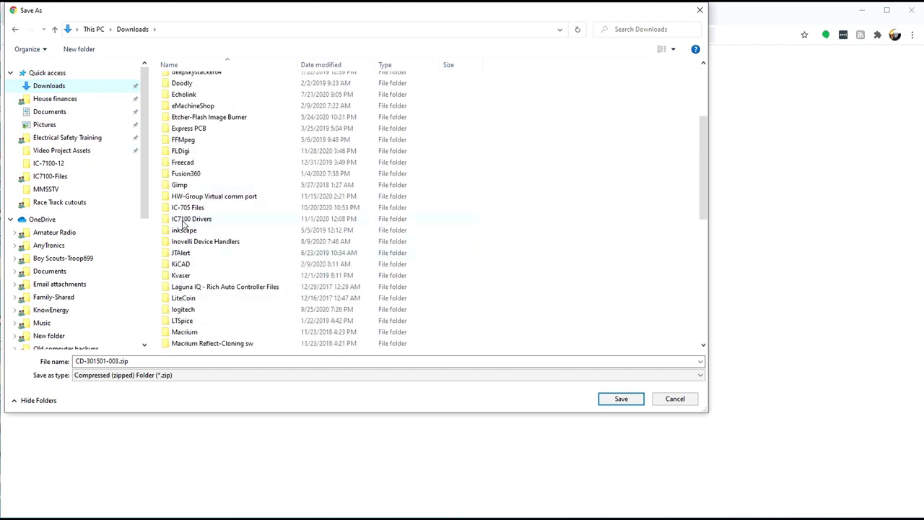
pyautogui.click(183, 223)
pyautogui.doubleClick(183, 222)
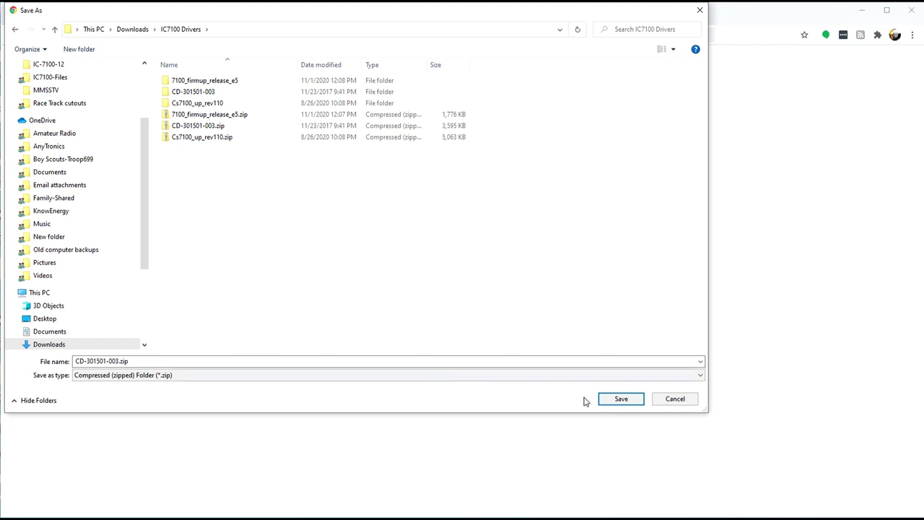
pyautogui.click(620, 399)
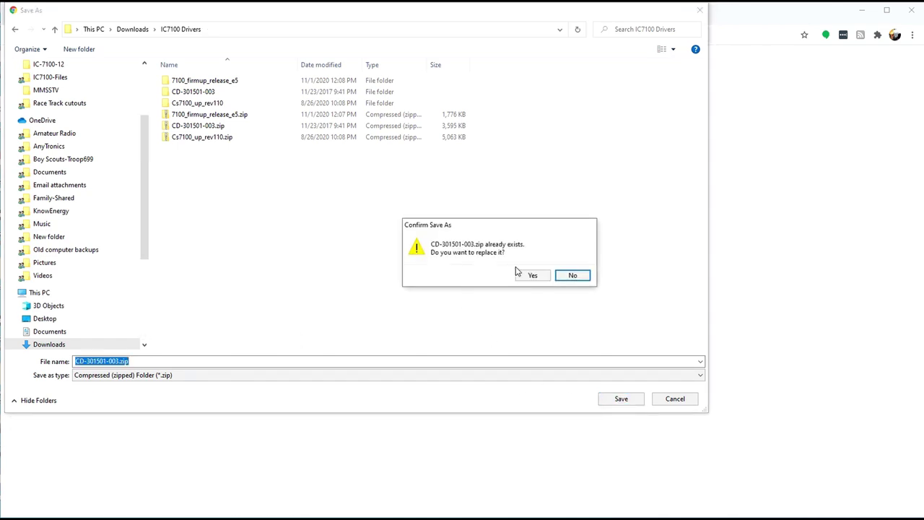
pyautogui.click(533, 276)
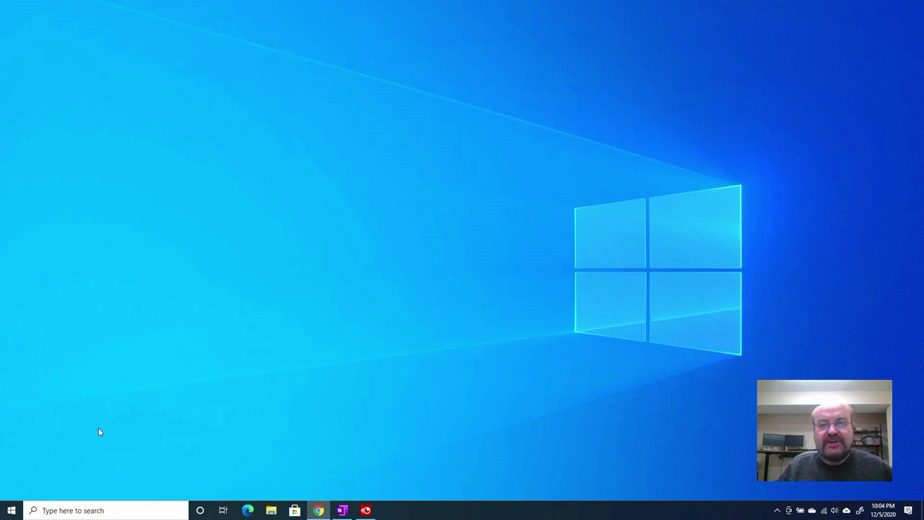
# - Search Windows for "device", open Device Manager, and reposition and enlarge its window to show all device categories
pyautogui.click(140, 510)
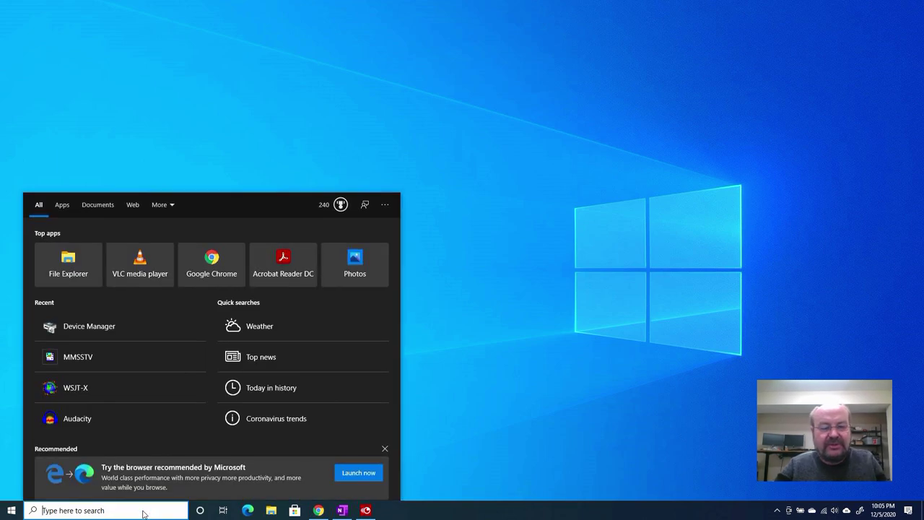
pyautogui.write('de')
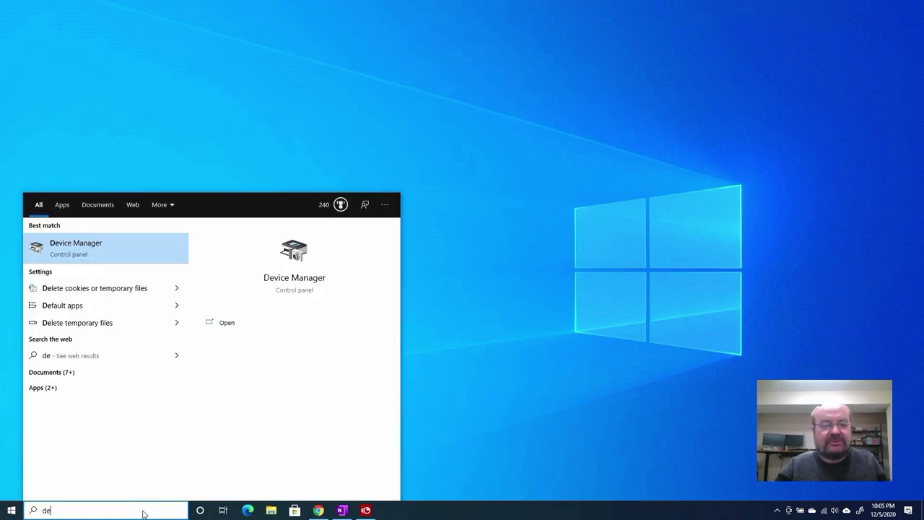
pyautogui.write('vice')
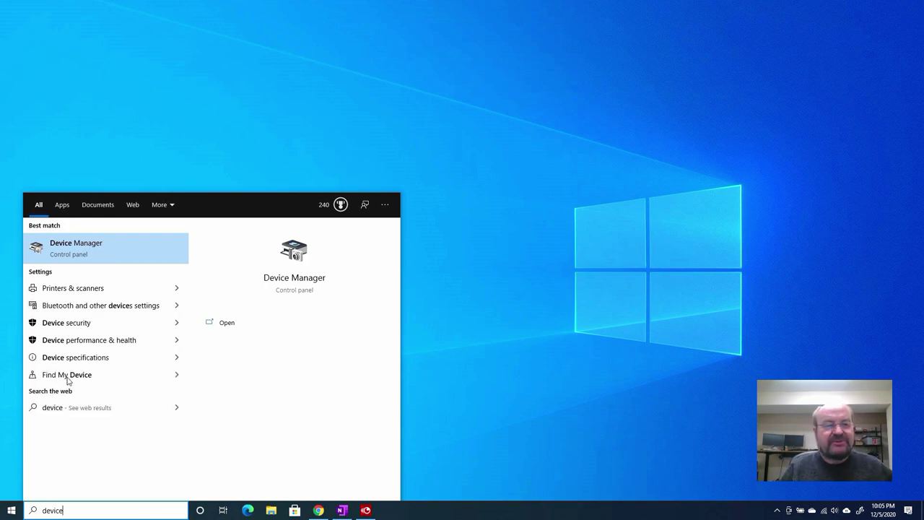
pyautogui.click(72, 249)
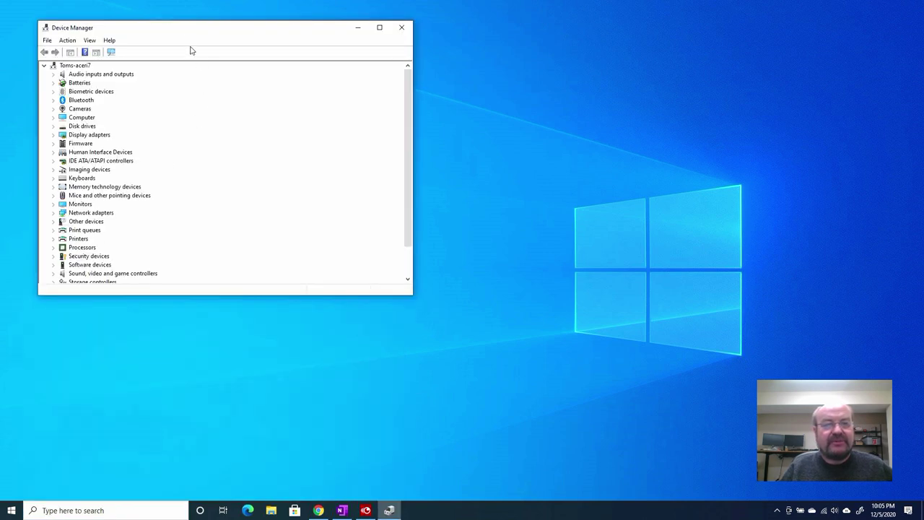
pyautogui.moveTo(188, 35); pyautogui.dragTo(265, 57)
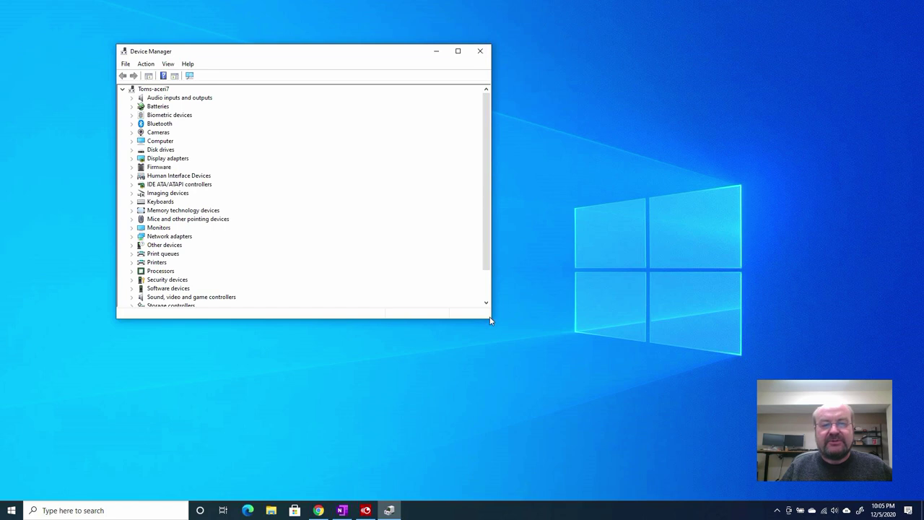
pyautogui.moveTo(490, 318); pyautogui.dragTo(668, 419)
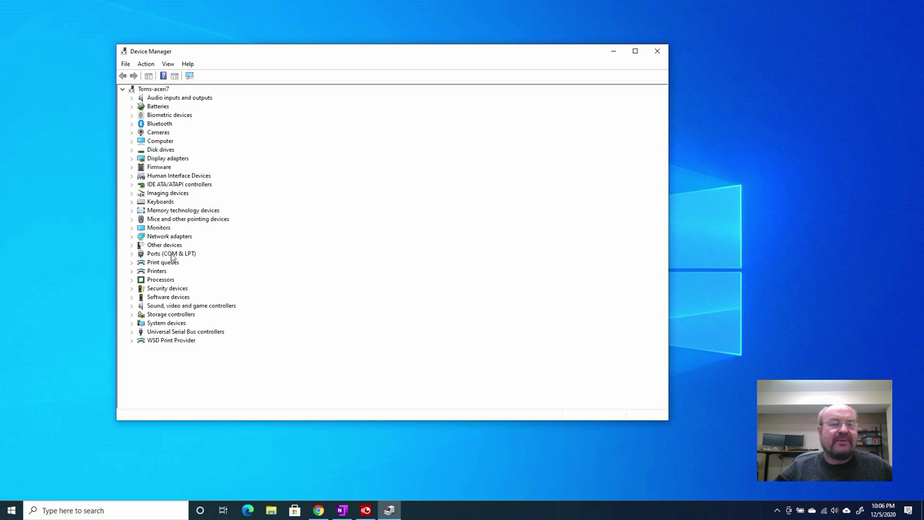
# - Expand the Ports (COM & LPT) and the Audio inputs and outputs categories to examine the radio's devices
pyautogui.click(132, 254)
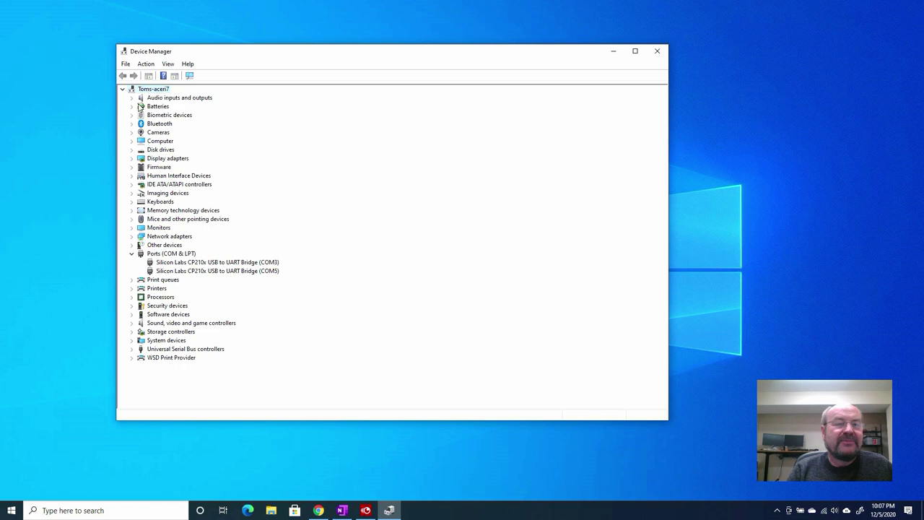
pyautogui.click(132, 98)
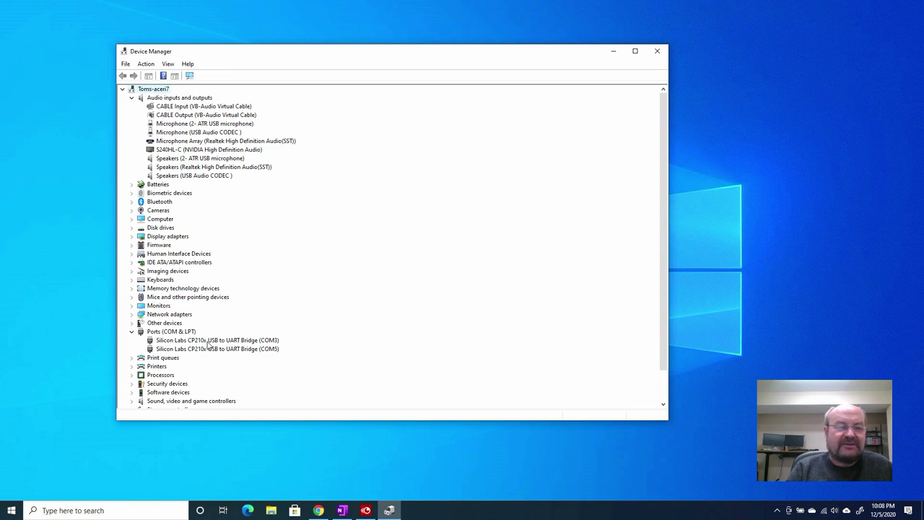
# - In the port settings of the Silicon Labs CP210x bridge on COM3, set the bits per second to 9600
pyautogui.click(205, 342)
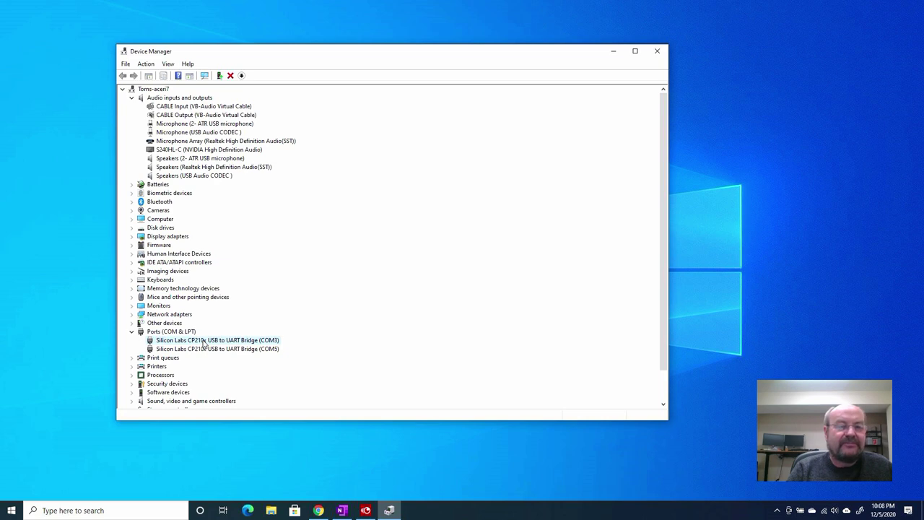
pyautogui.doubleClick(205, 342)
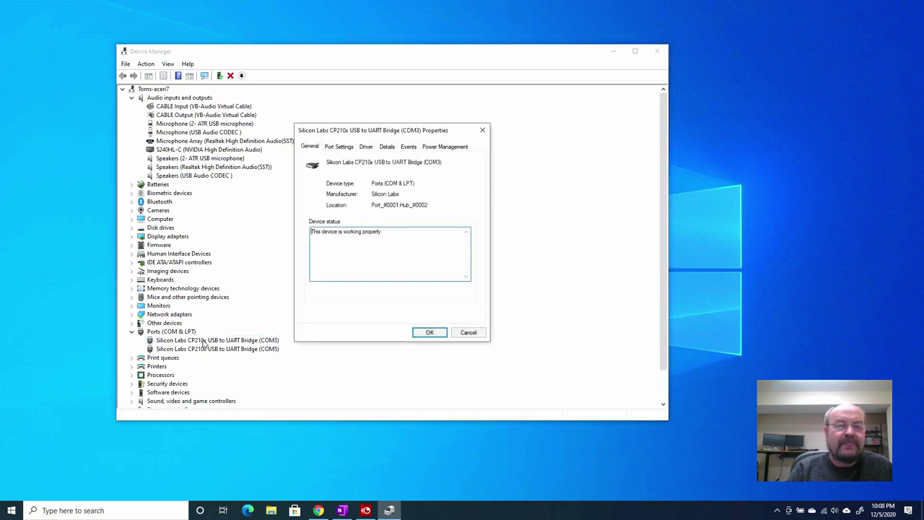
pyautogui.click(337, 148)
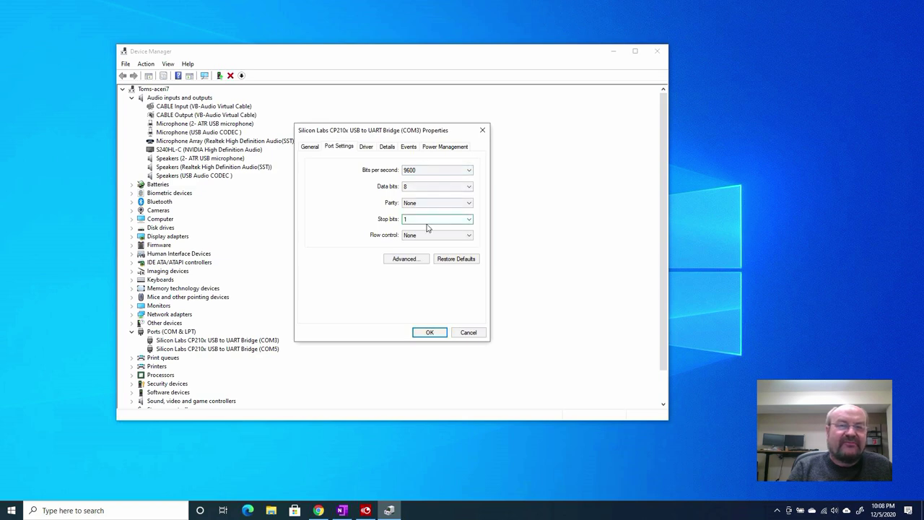
pyautogui.click(469, 171)
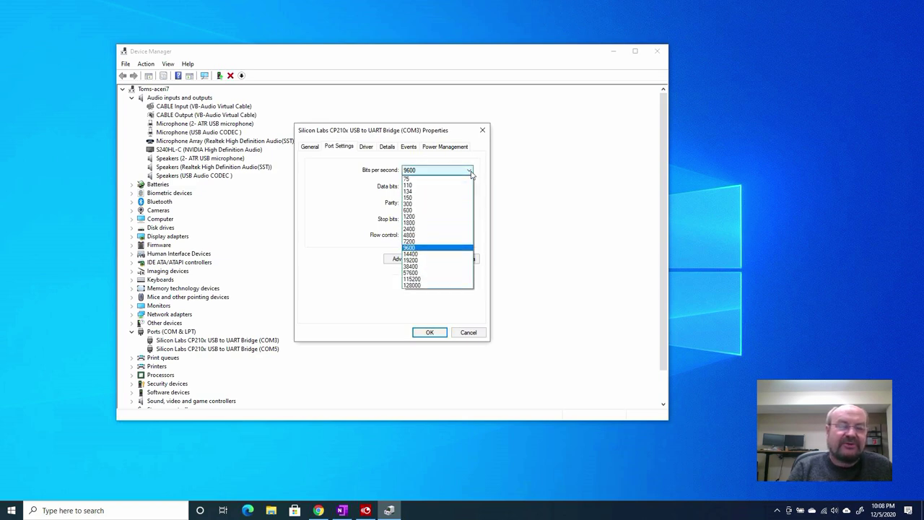
pyautogui.click(404, 249)
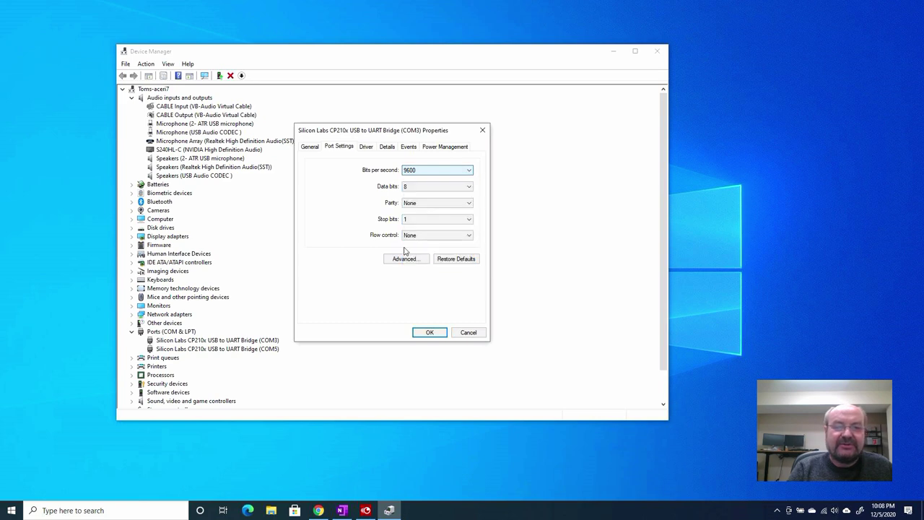
# - Disallow the computer from turning off the COM3 bridge to save power, and apply the properties
pyautogui.click(449, 148)
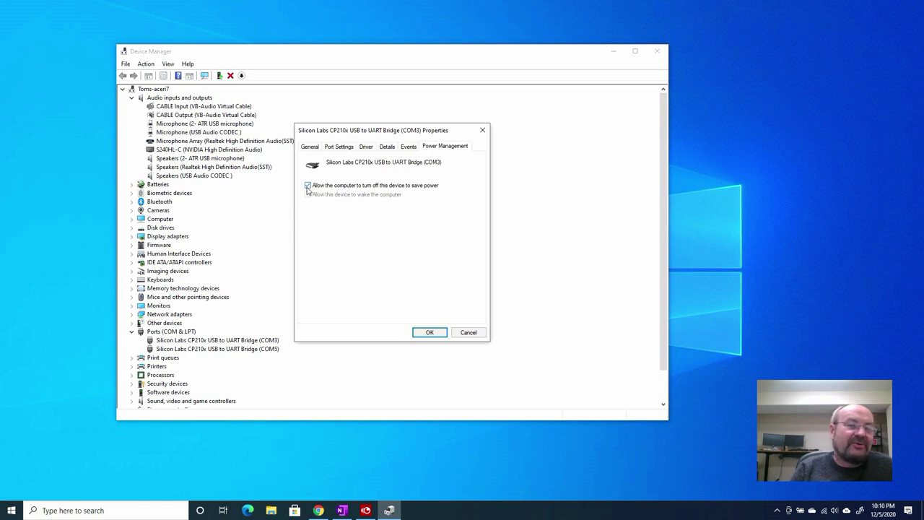
pyautogui.click(307, 186)
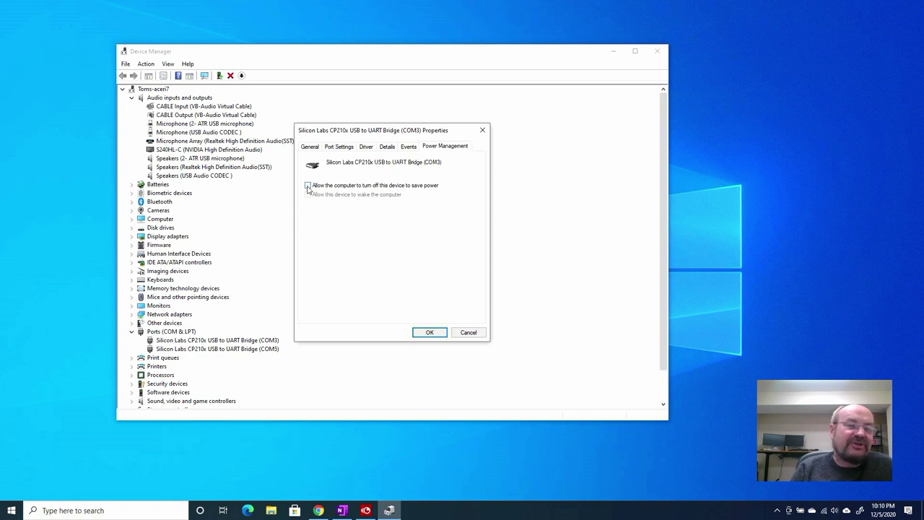
pyautogui.click(429, 332)
# - Disallow the computer from turning off the Silicon Labs CP210x bridge on COM5 to save power, and apply it
pyautogui.doubleClick(242, 348)
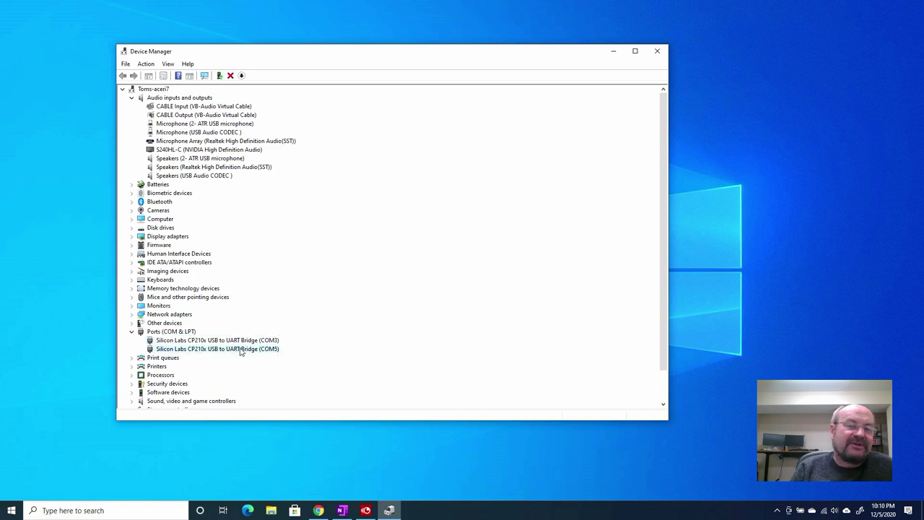
pyautogui.click(443, 148)
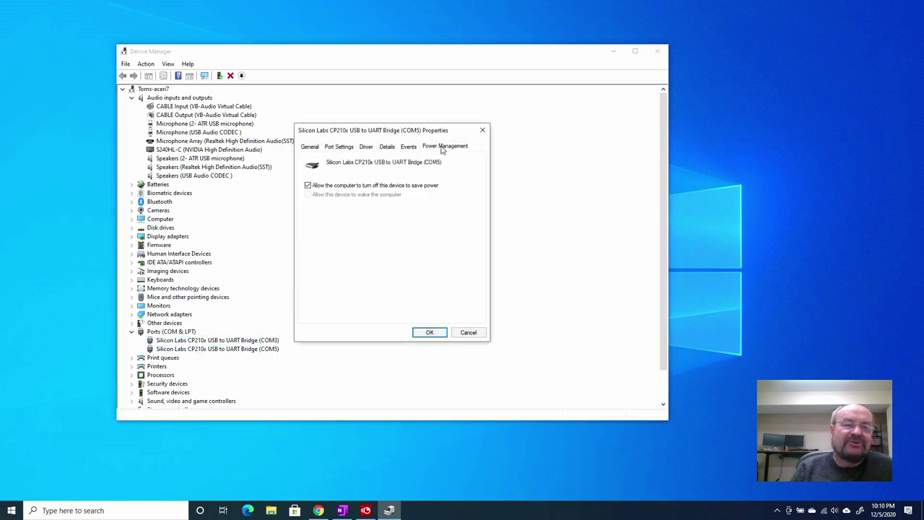
pyautogui.click(308, 186)
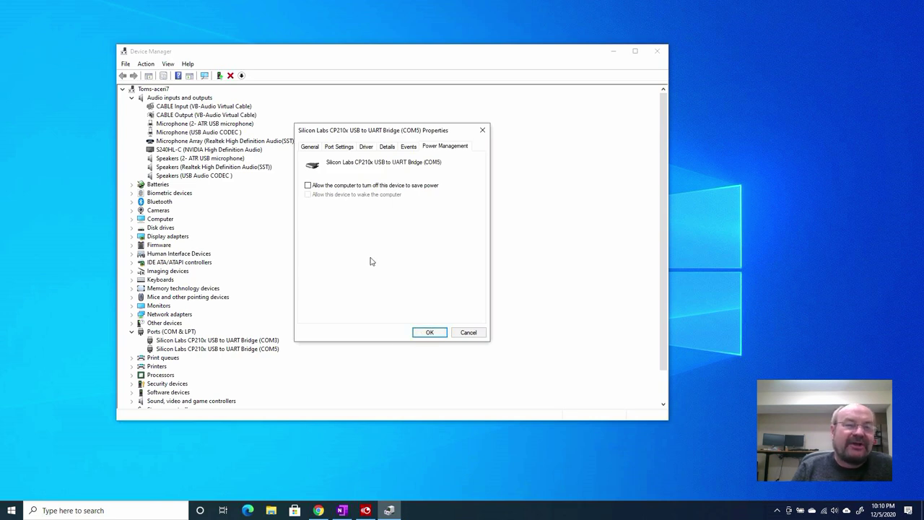
pyautogui.click(428, 332)
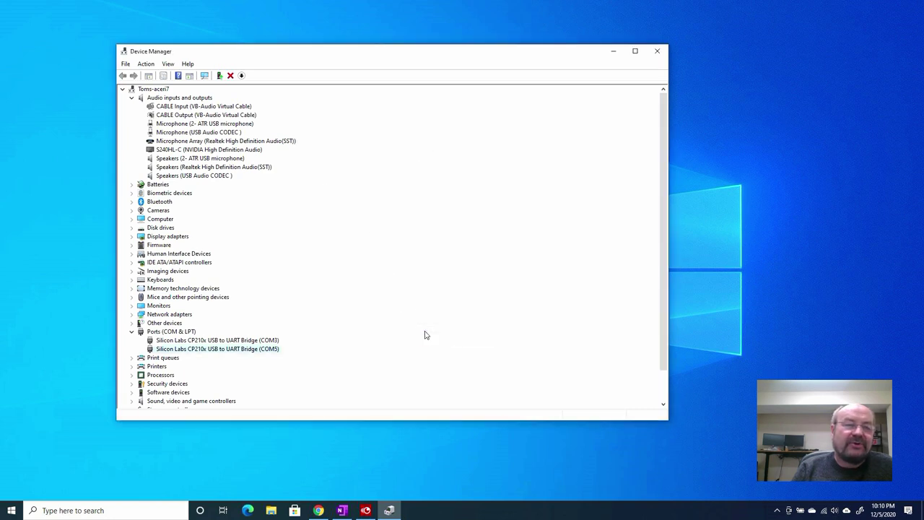
# - Check the properties of the Microphone (USB Audio CODEC) device without changes, and close Device Manager
pyautogui.click(223, 343)
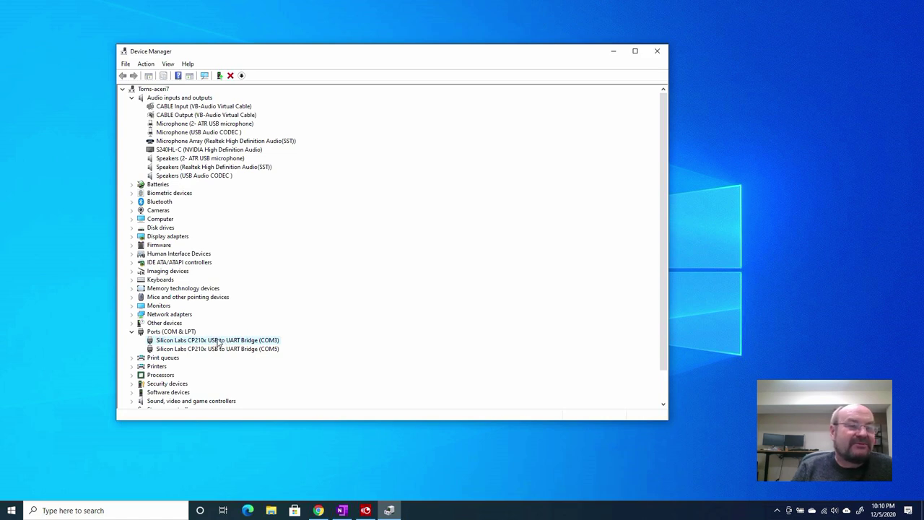
pyautogui.click(191, 132)
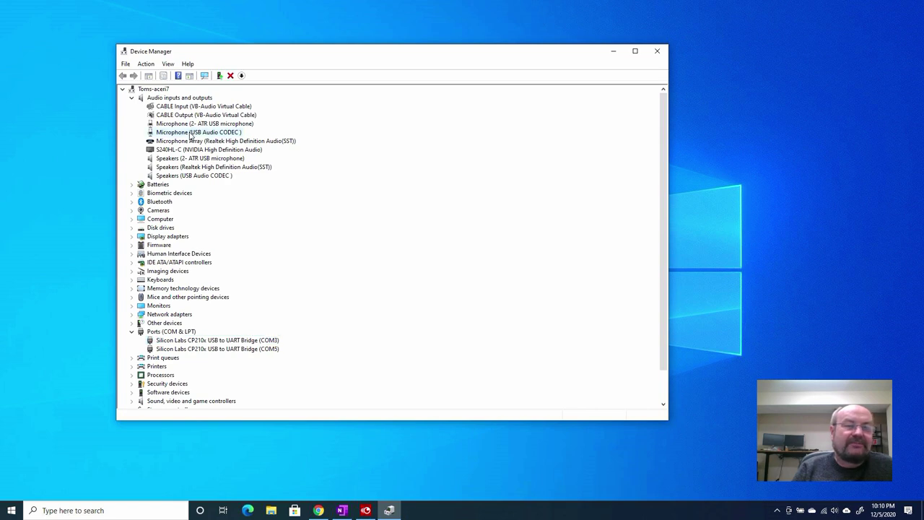
pyautogui.doubleClick(191, 133)
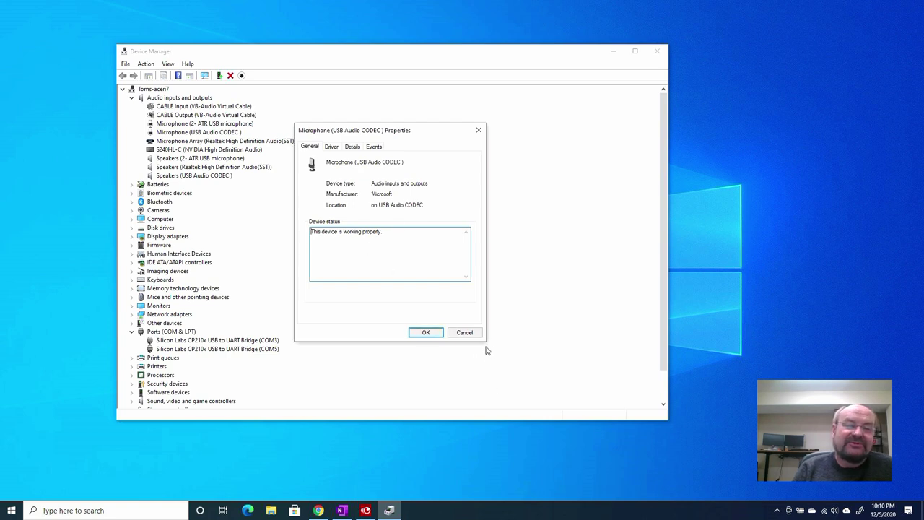
pyautogui.click(466, 333)
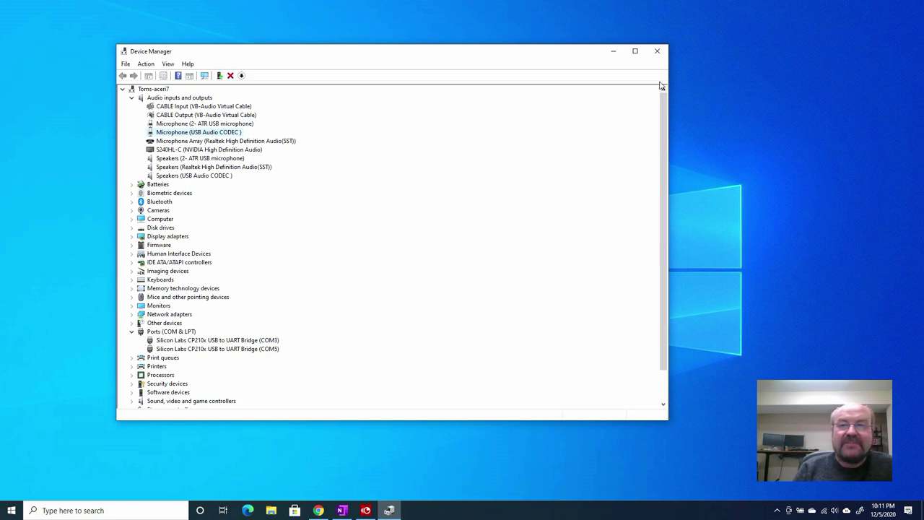
pyautogui.click(656, 52)
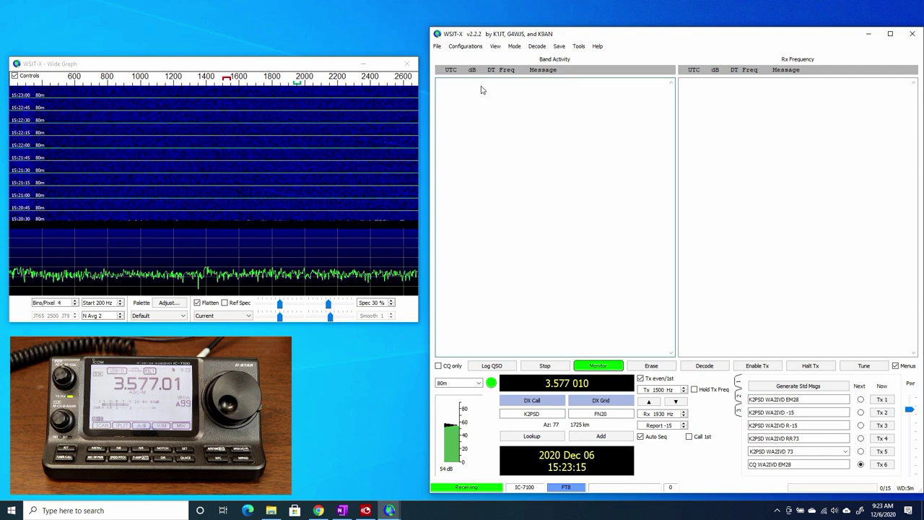
# - Switch to WSJT-X and open its Settings dialog on the general station details
pyautogui.click(436, 46)
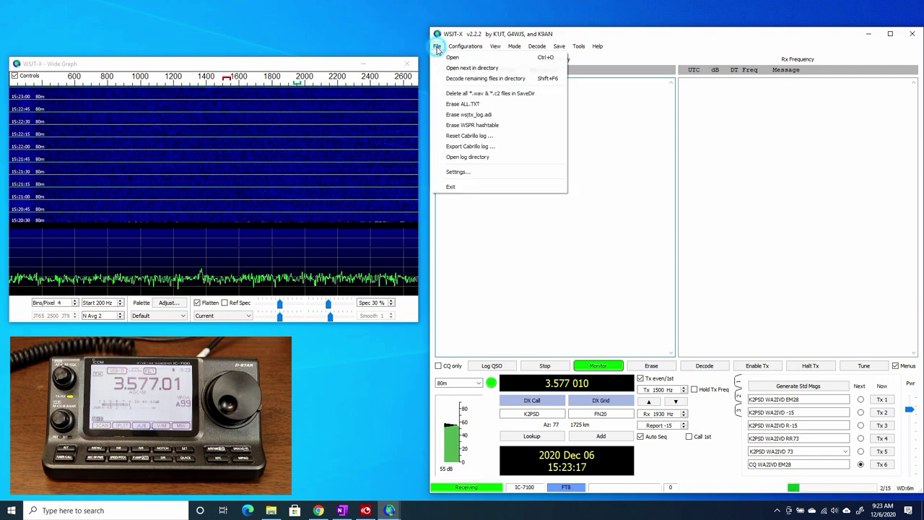
pyautogui.click(464, 176)
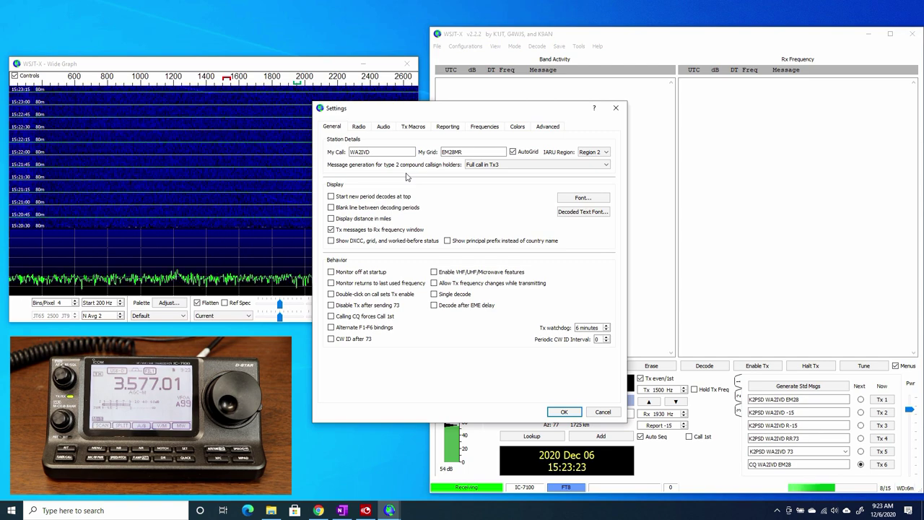
# - Select COM3 as the CAT control serial port for the Icom IC-7100 and accept the radio settings
pyautogui.click(358, 126)
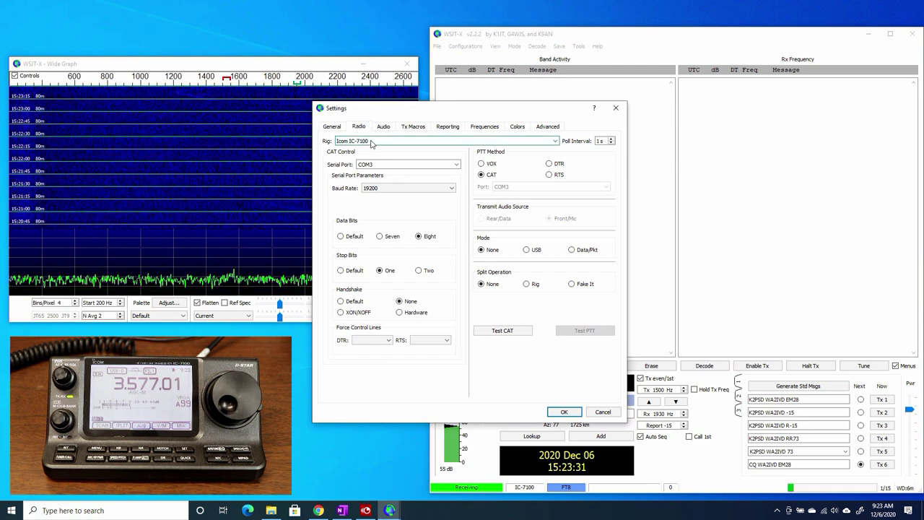
pyautogui.click(456, 165)
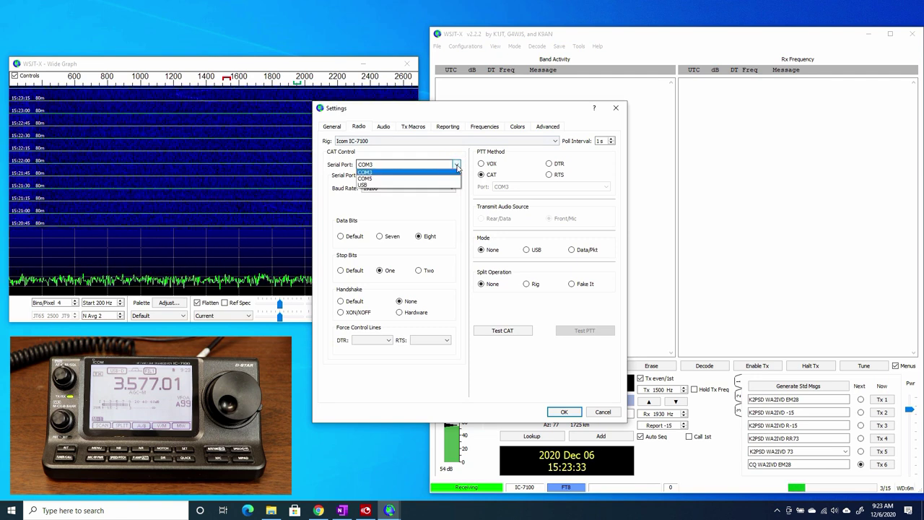
pyautogui.click(398, 173)
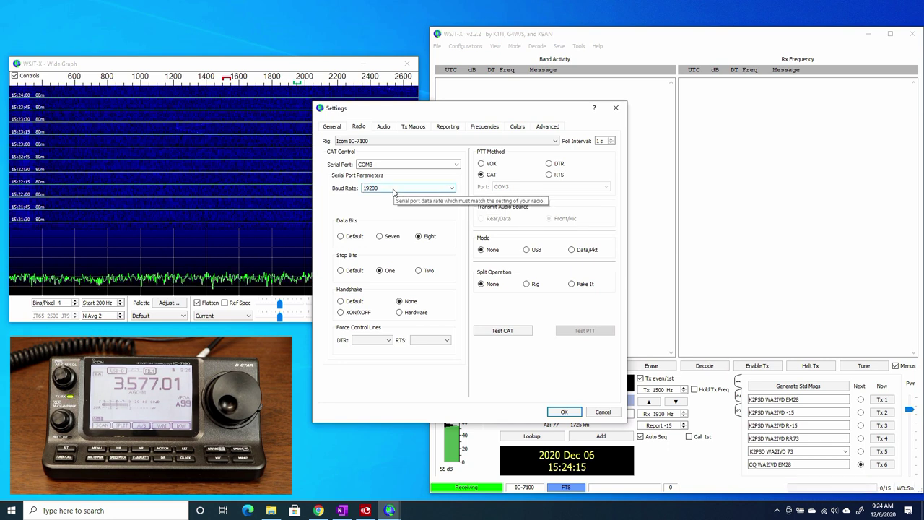
pyautogui.click(562, 412)
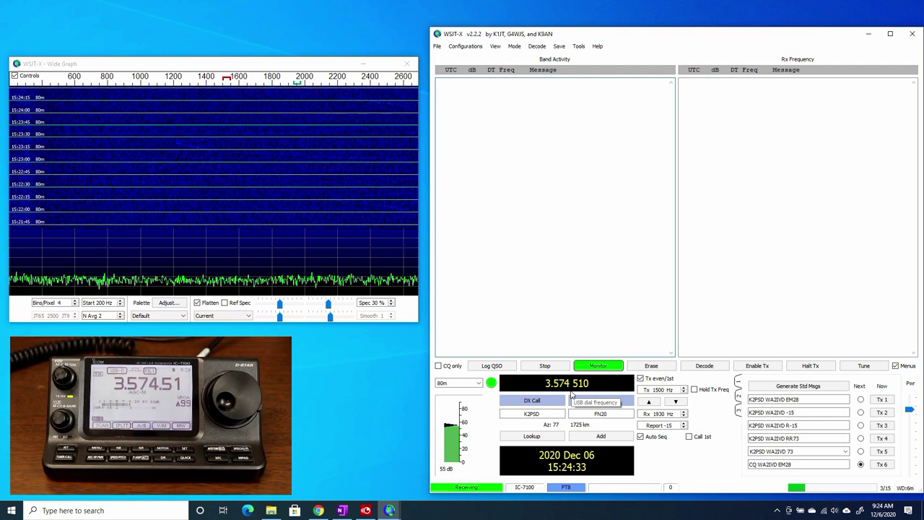
# - Return the radio to 3.573 MHz on 80m, and change the band to 20m at 14.074 MHz
pyautogui.click(478, 383)
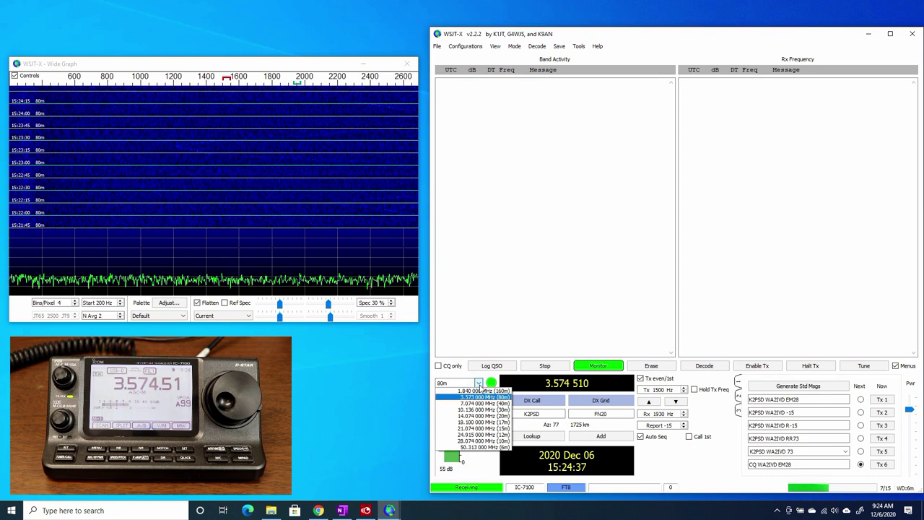
pyautogui.click(467, 398)
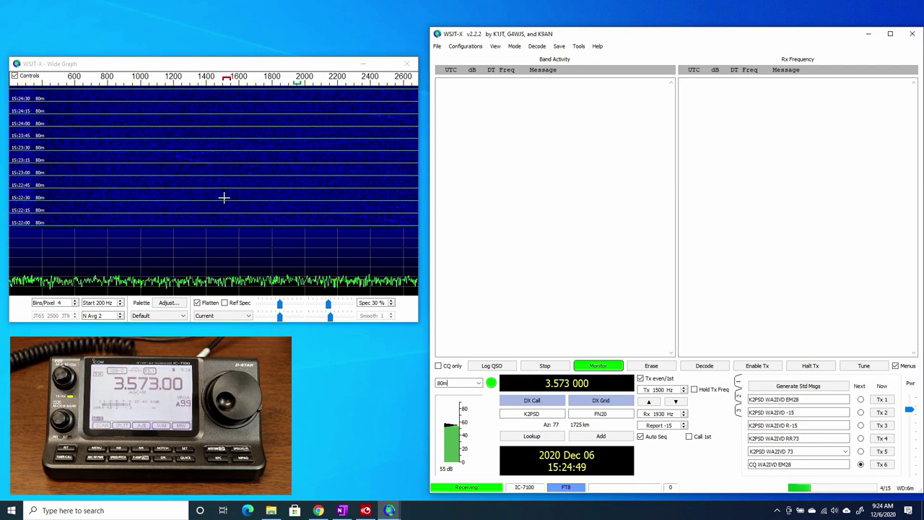
pyautogui.click(477, 384)
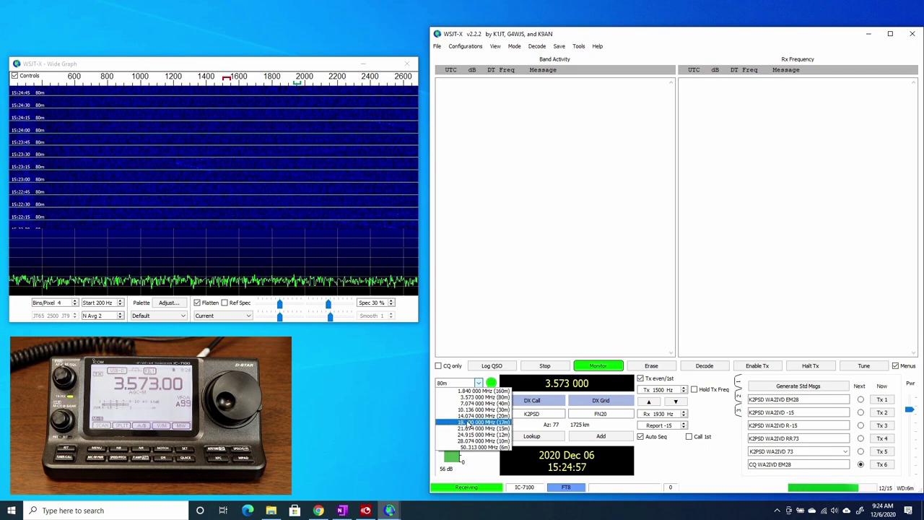
pyautogui.click(467, 416)
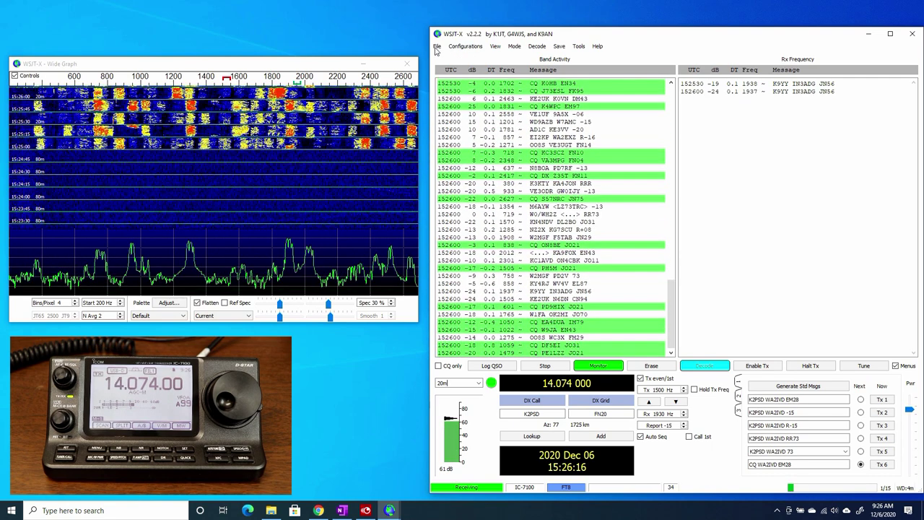
# - Change the soundcard input to Microphone Array (Realtek High Definition Audio(SST)) in the audio settings and accept it
pyautogui.click(437, 47)
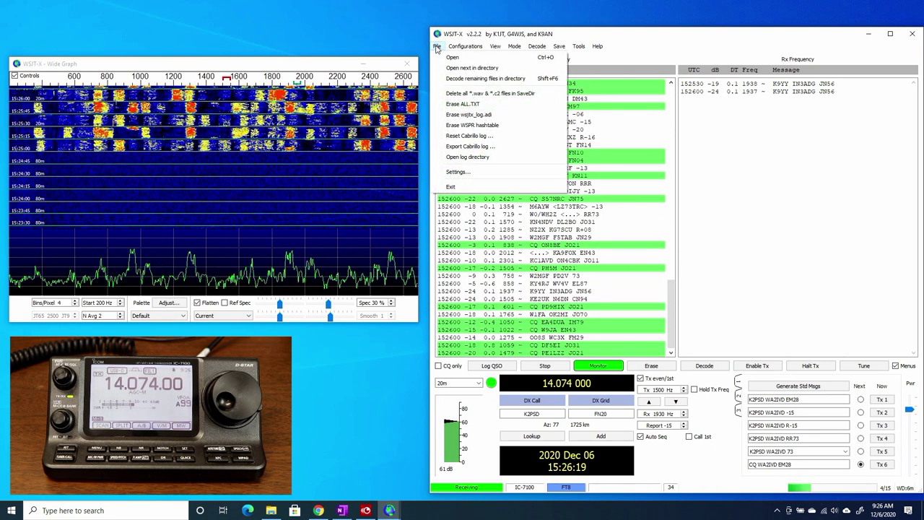
pyautogui.click(458, 174)
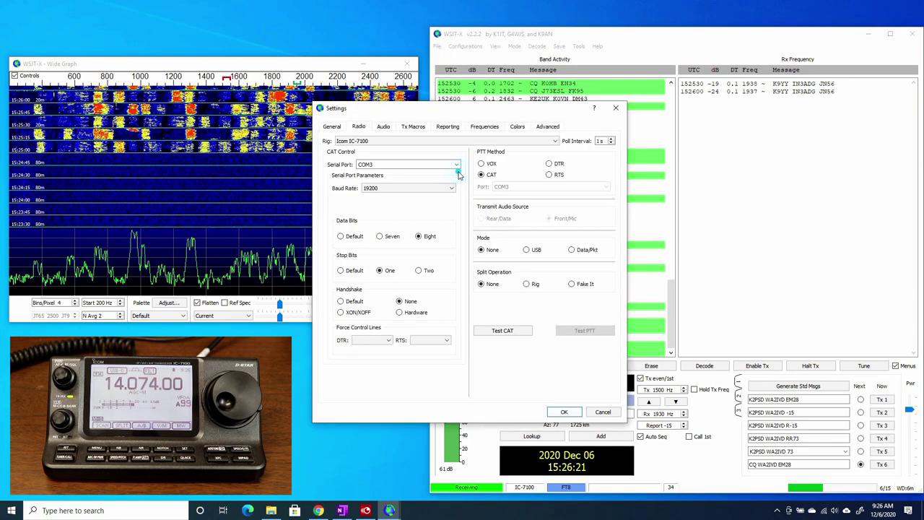
pyautogui.click(385, 127)
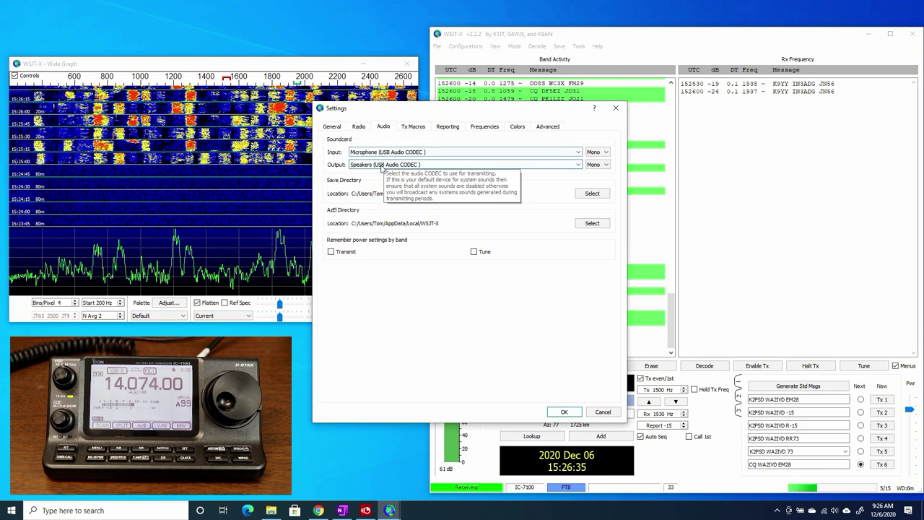
pyautogui.click(578, 152)
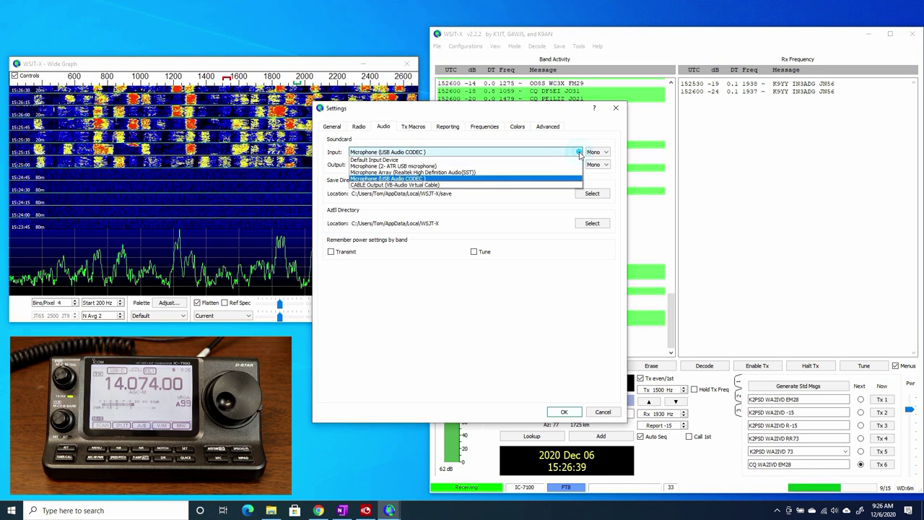
pyautogui.click(394, 173)
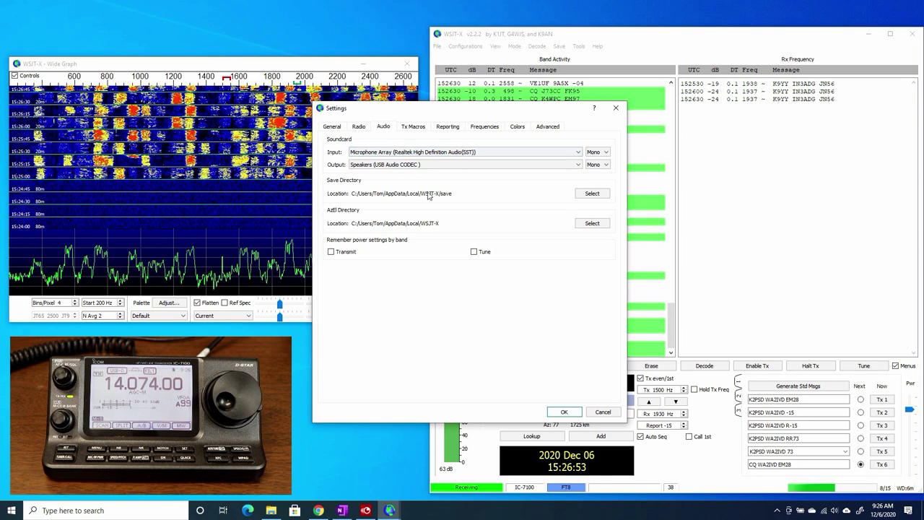
pyautogui.click(563, 412)
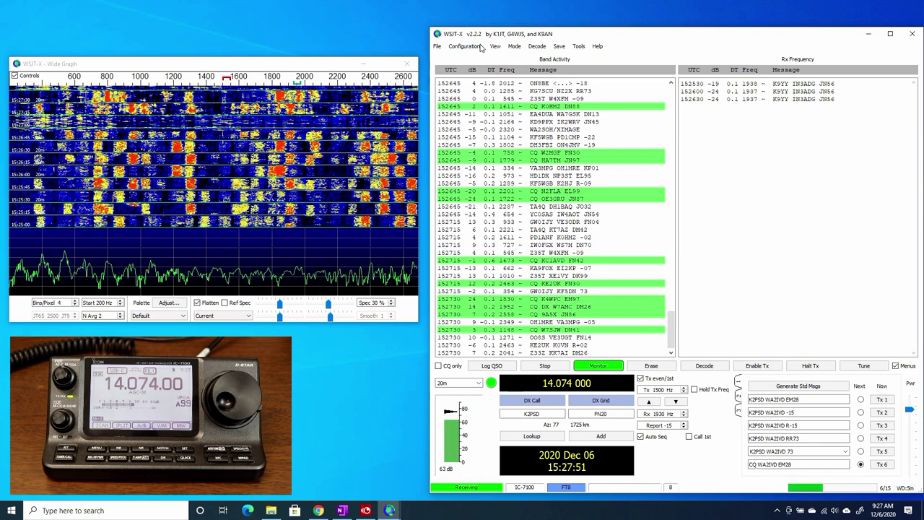
# - Set the soundcard input to Microphone (USB Audio CODEC) in the audio settings and accept the change
pyautogui.click(436, 46)
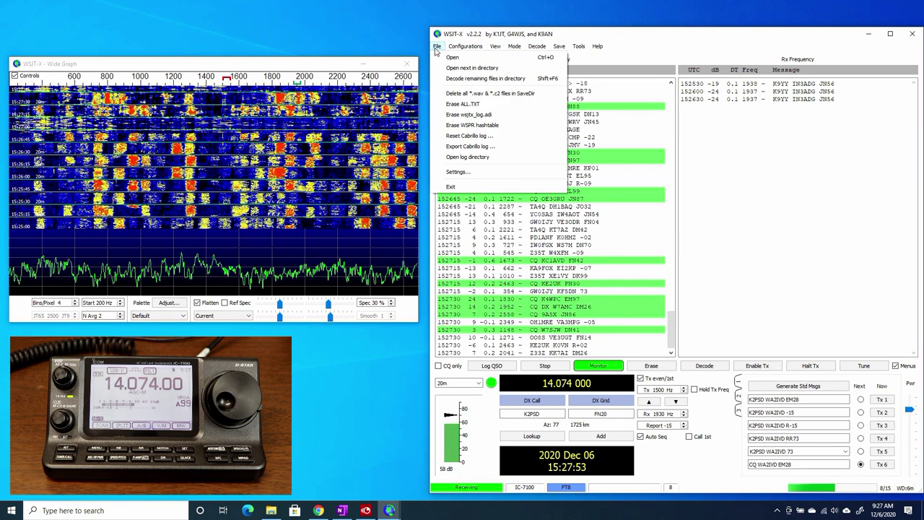
pyautogui.click(459, 173)
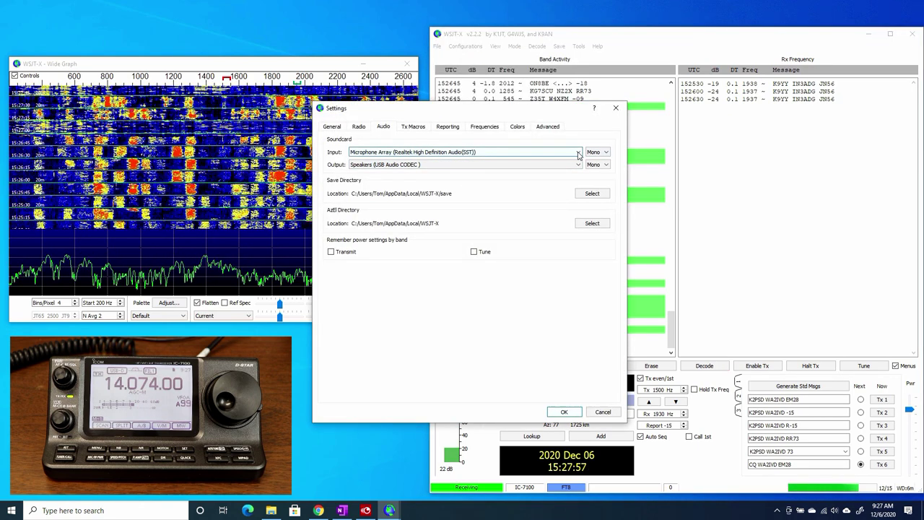
pyautogui.click(577, 153)
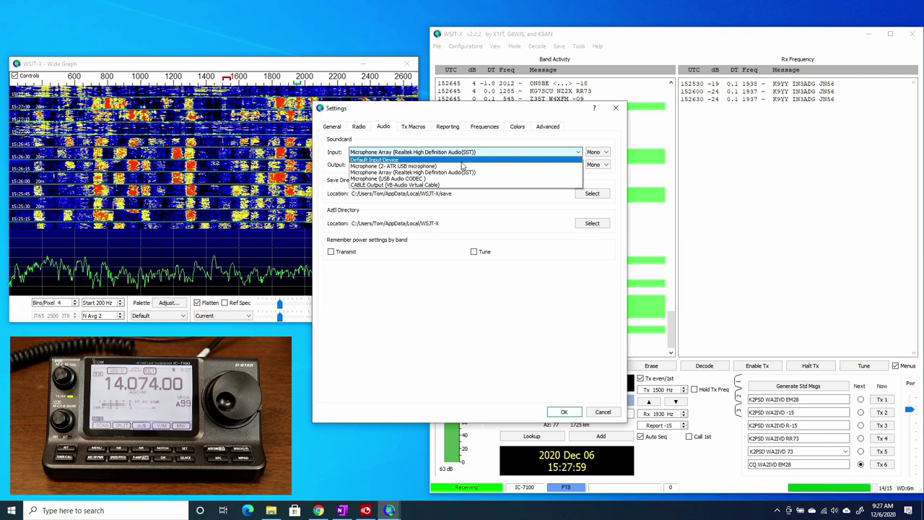
pyautogui.click(401, 178)
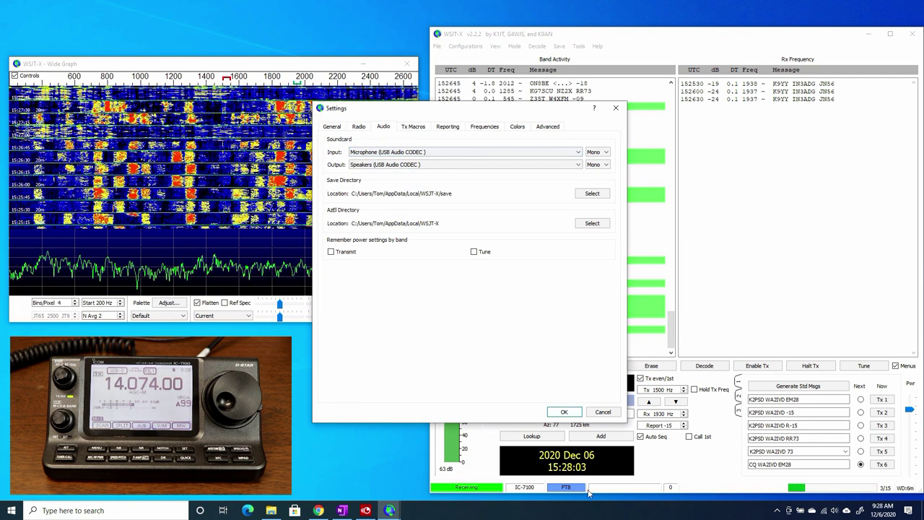
pyautogui.click(569, 414)
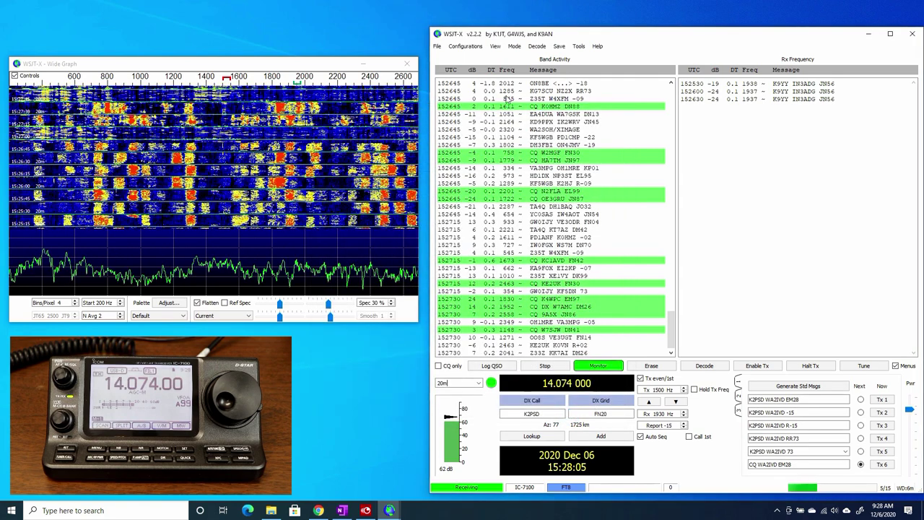